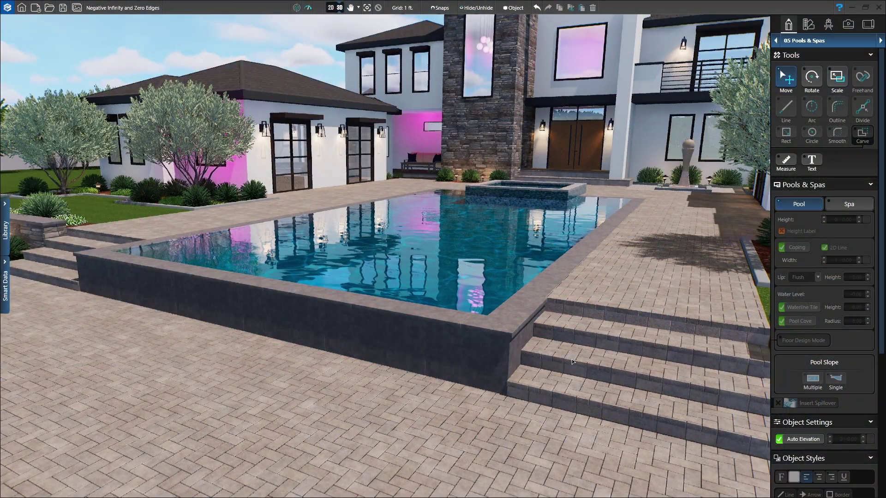
# In plan view, place a spillover on the pool's left wall and stretch it corner to corner
pyautogui.click(332, 8)
pyautogui.click(331, 110)
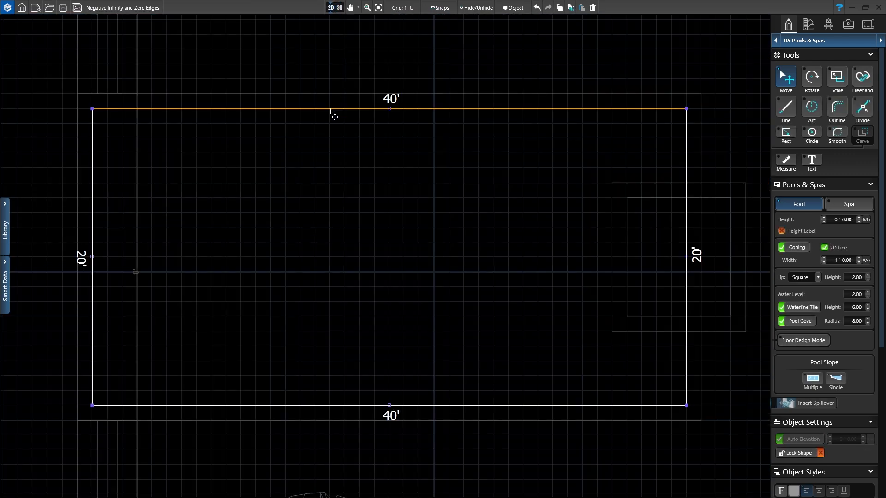
pyautogui.click(799, 405)
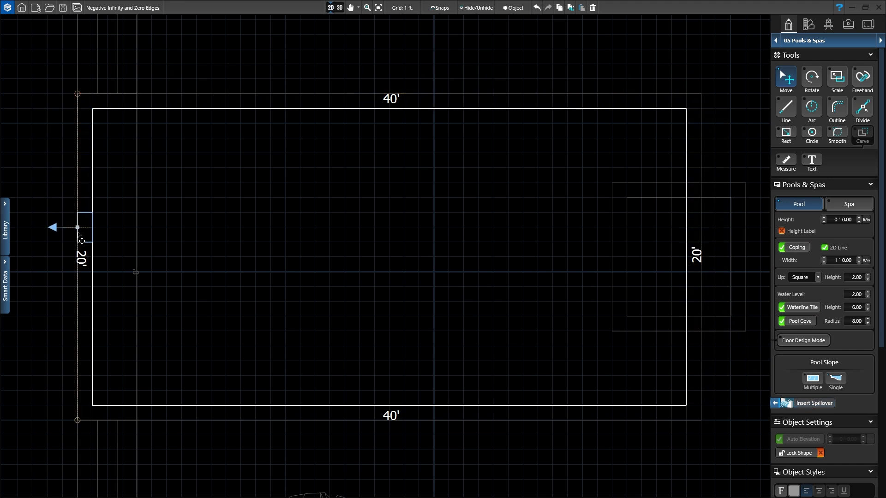
pyautogui.click(86, 260)
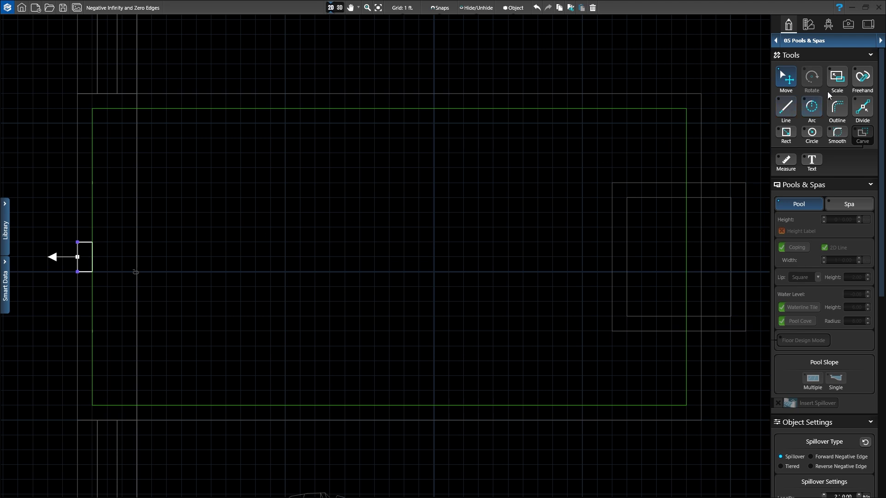
pyautogui.scroll(-5, 830, 312)
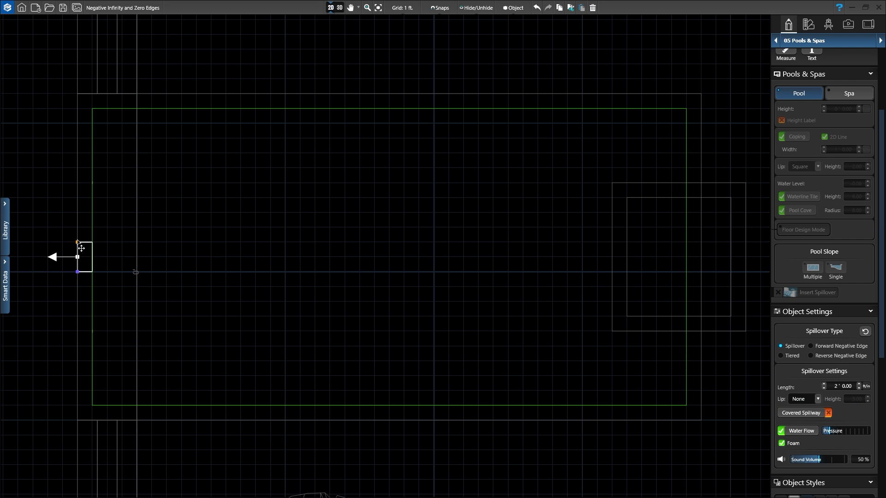
pyautogui.moveTo(77, 240); pyautogui.dragTo(67, 108)
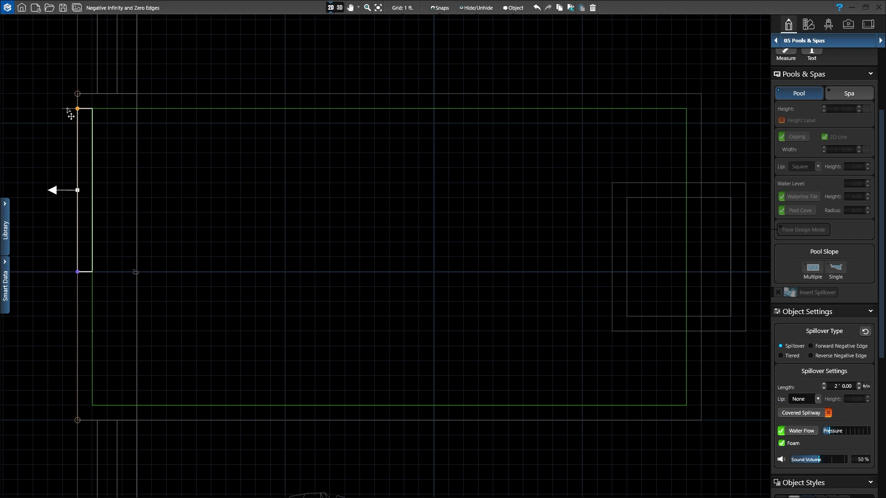
pyautogui.moveTo(77, 271); pyautogui.dragTo(80, 413)
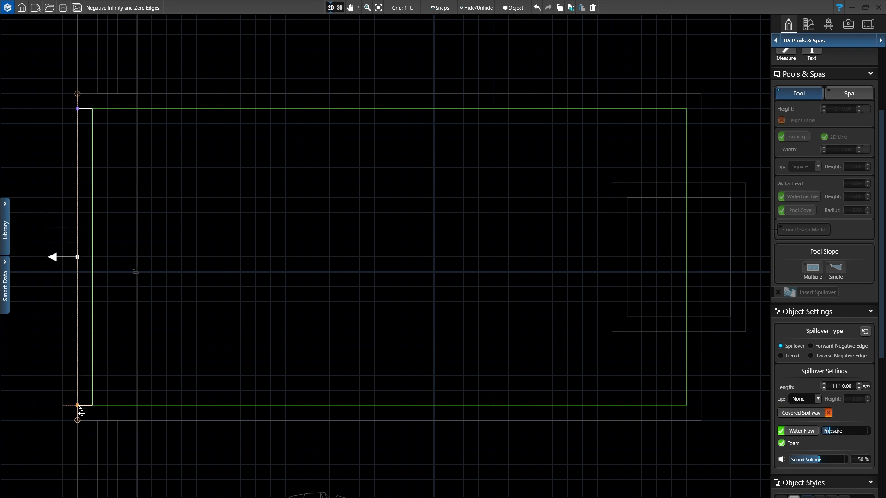
pyautogui.moveTo(81, 414); pyautogui.dragTo(81, 414)
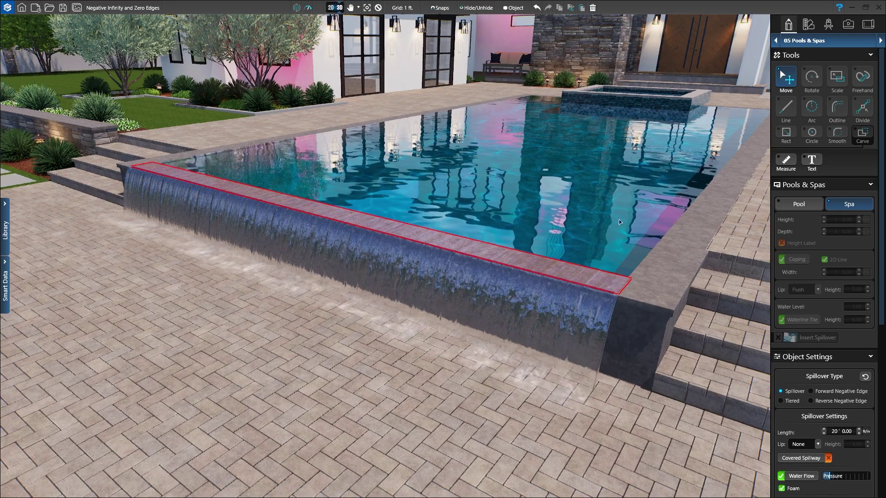
# Try the Tiered and Reverse Negative Edge styles, then settle on Forward Negative Edge at 30°
pyautogui.click(787, 403)
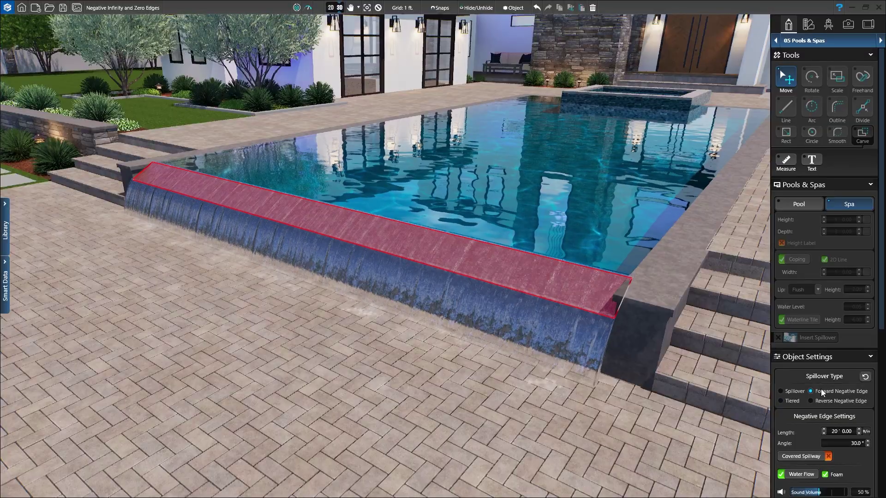
pyautogui.click(821, 401)
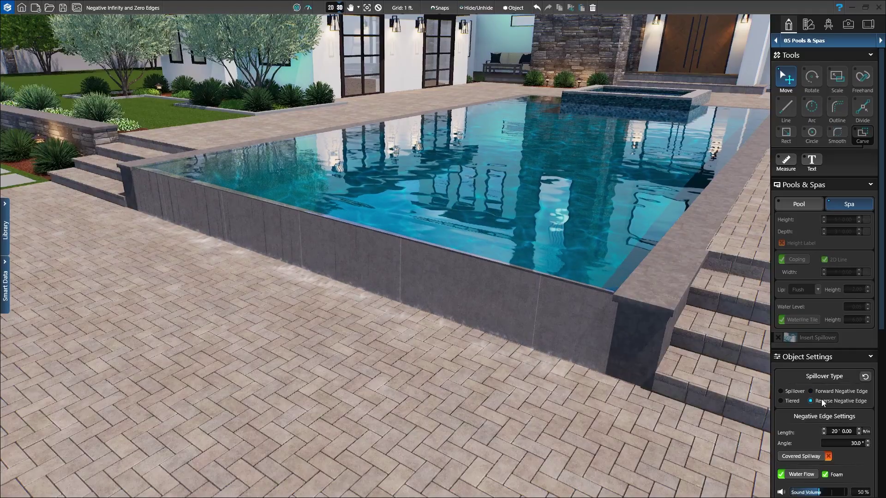
pyautogui.click(820, 392)
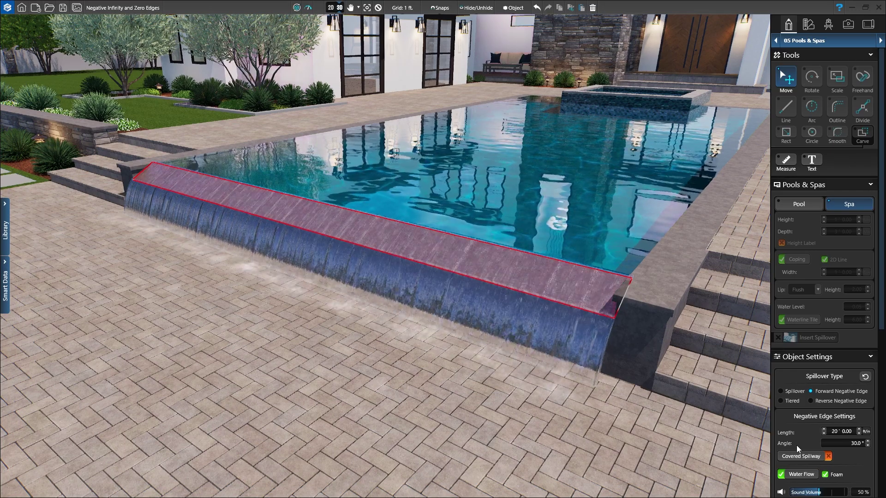
# Trace a spa outline along the pool's left edge, offset 2' outward, and check it in 3D
pyautogui.click(330, 7)
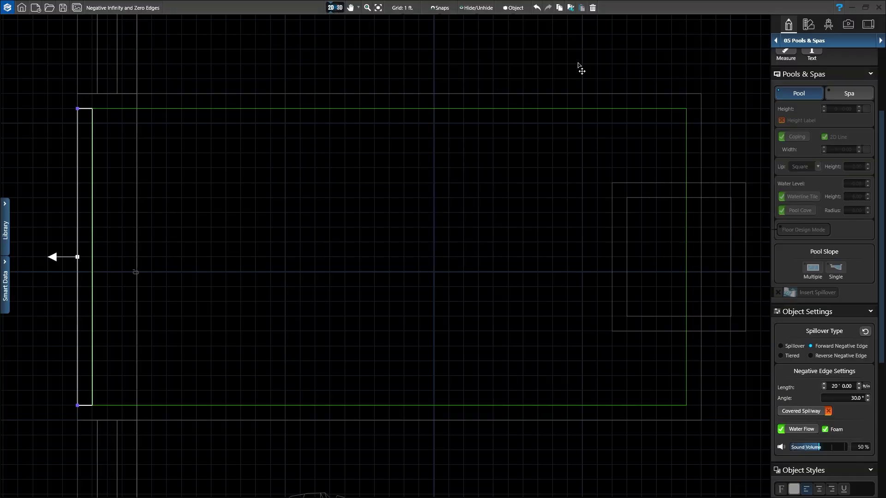
pyautogui.click(836, 97)
pyautogui.scroll(3, 843, 167)
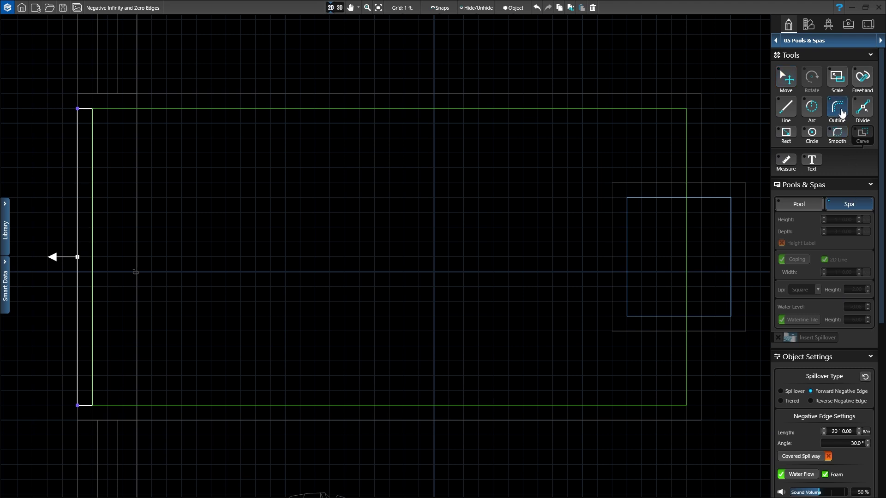
pyautogui.click(78, 109)
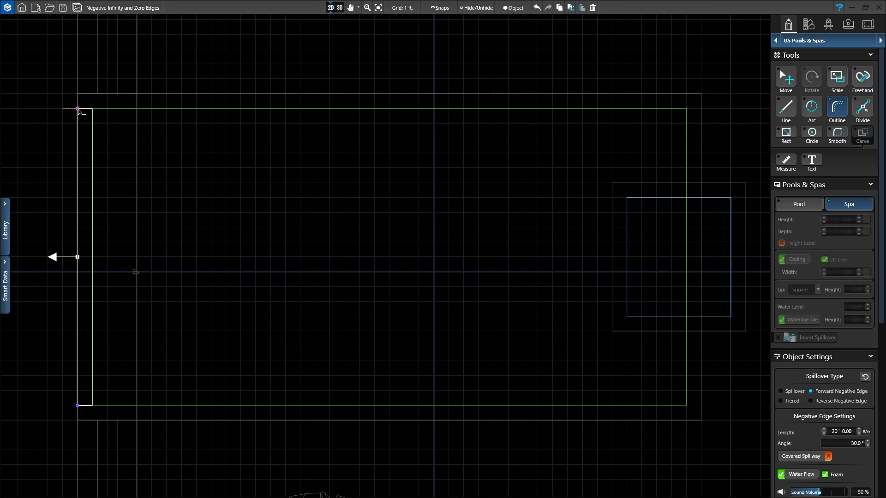
pyautogui.click(79, 109)
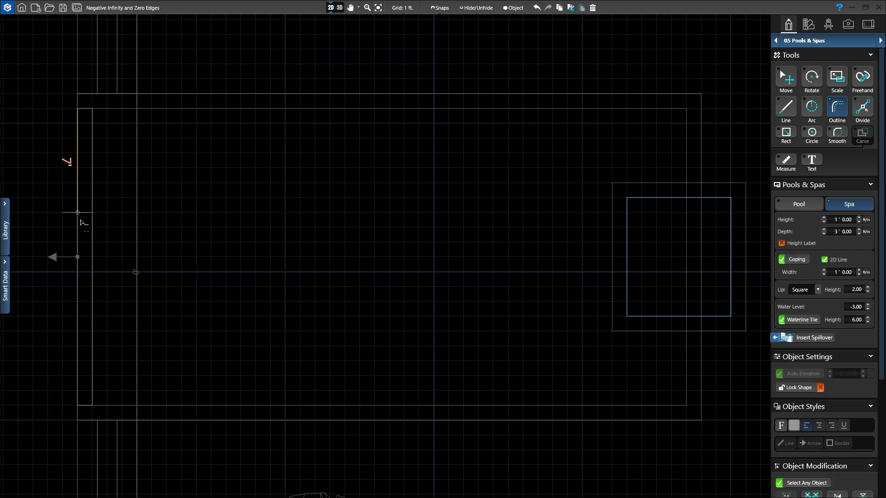
pyautogui.click(78, 407)
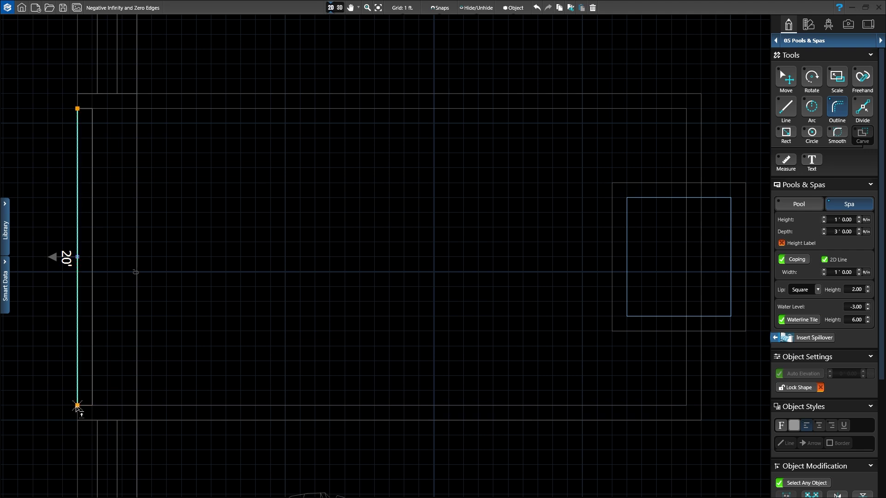
pyautogui.click(49, 410)
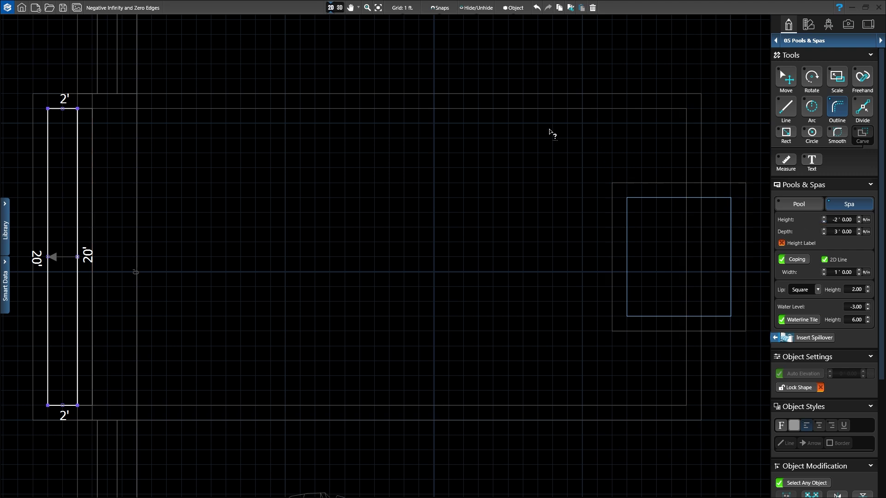
pyautogui.click(338, 8)
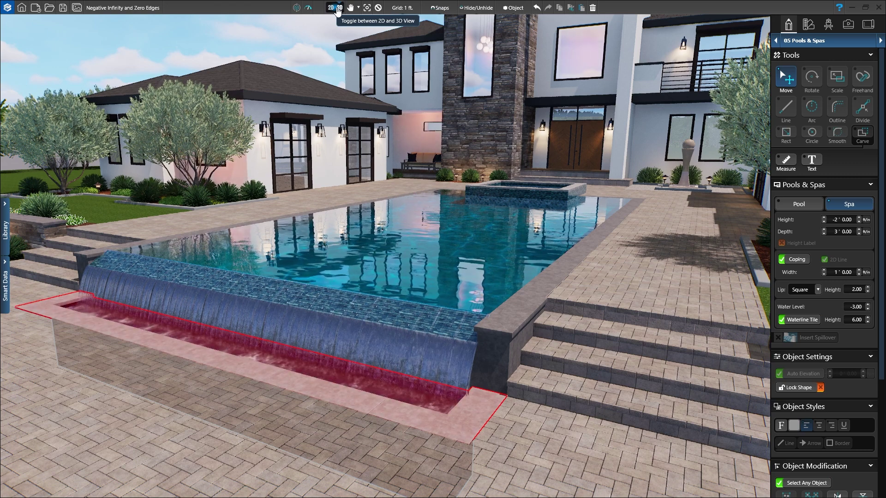
# Select the spa and place a spillover along its right edge, extending it upward
pyautogui.click(337, 10)
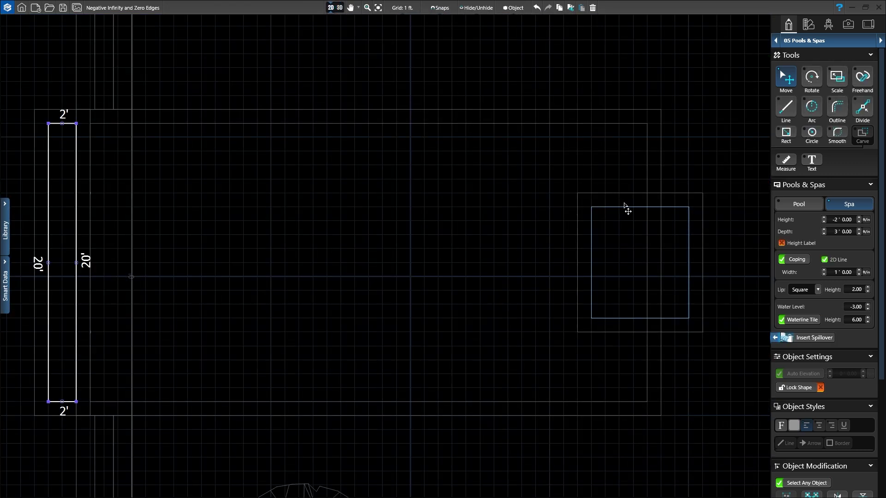
pyautogui.click(631, 215)
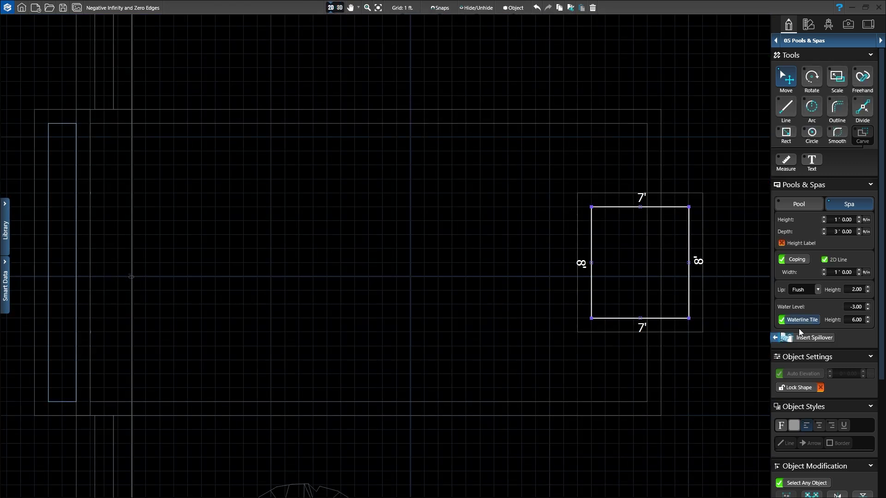
pyautogui.click(808, 339)
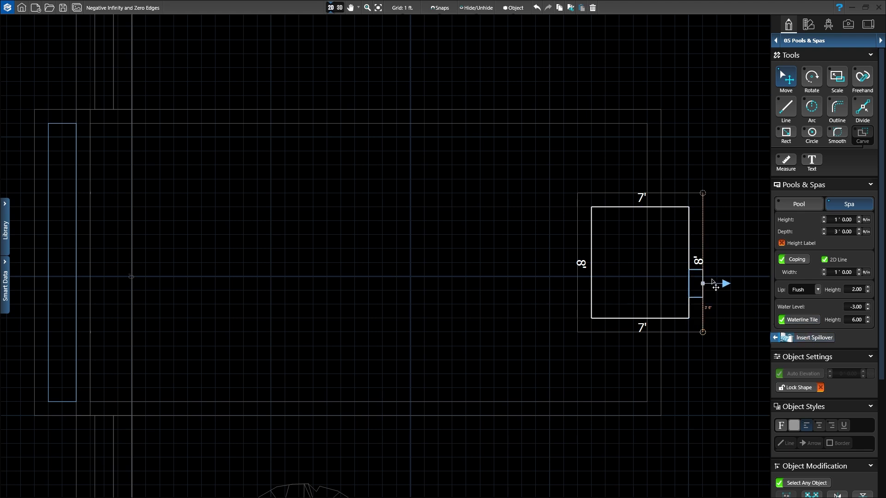
pyautogui.click(699, 262)
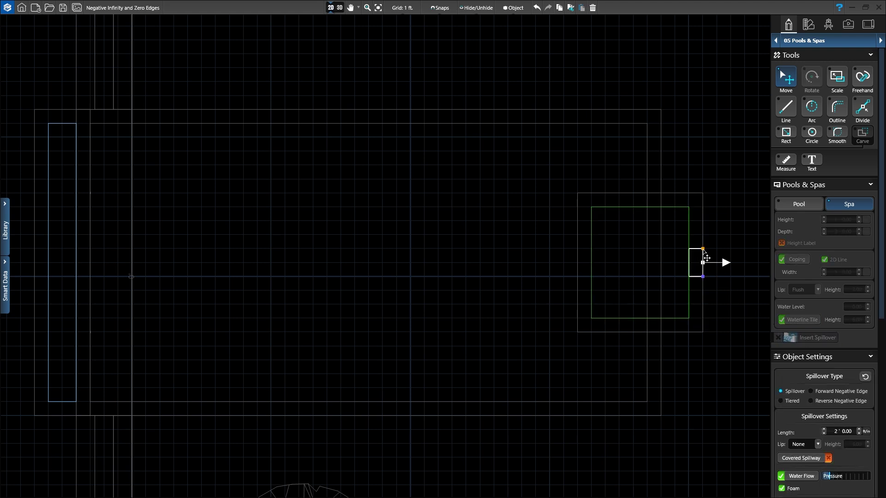
pyautogui.moveTo(703, 248)
pyautogui.mouseDown()
pyautogui.moveTo(650, 200)
pyautogui.moveTo(703, 317)
pyautogui.moveTo(705, 284)
pyautogui.mouseUp()
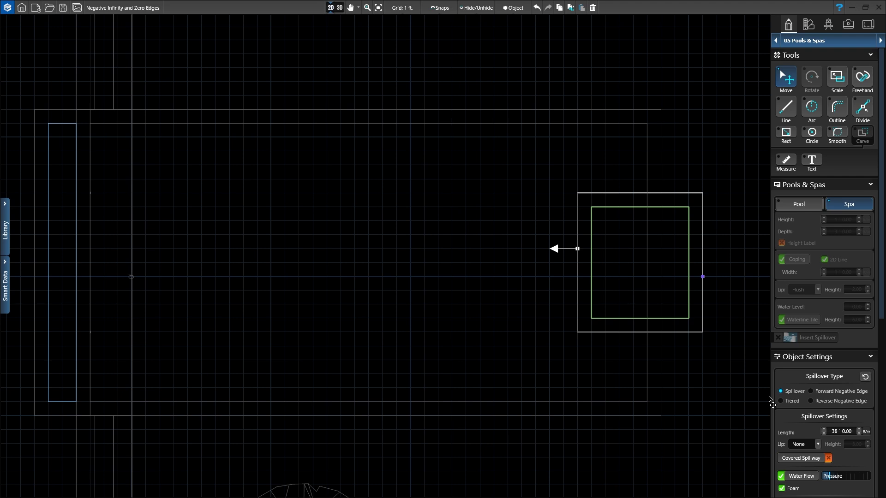
# Split the pool's right side 4' from each end and delete the middle 12' piece
pyautogui.click(648, 174)
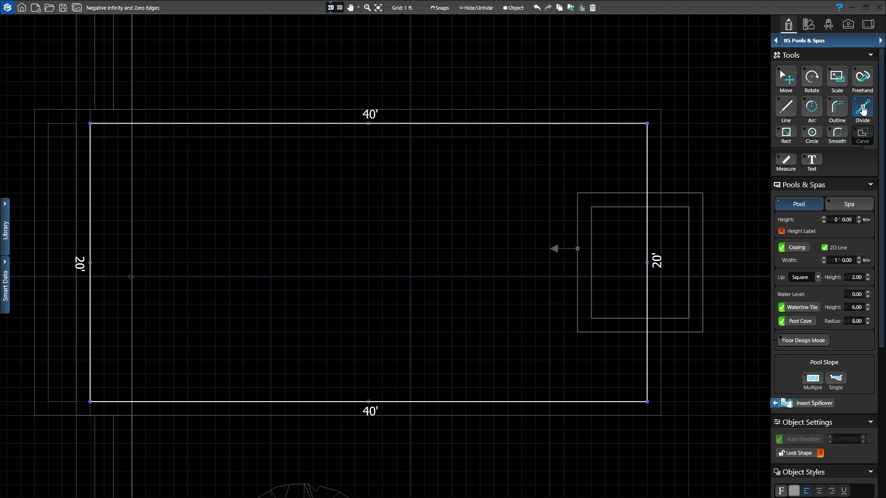
pyautogui.click(647, 179)
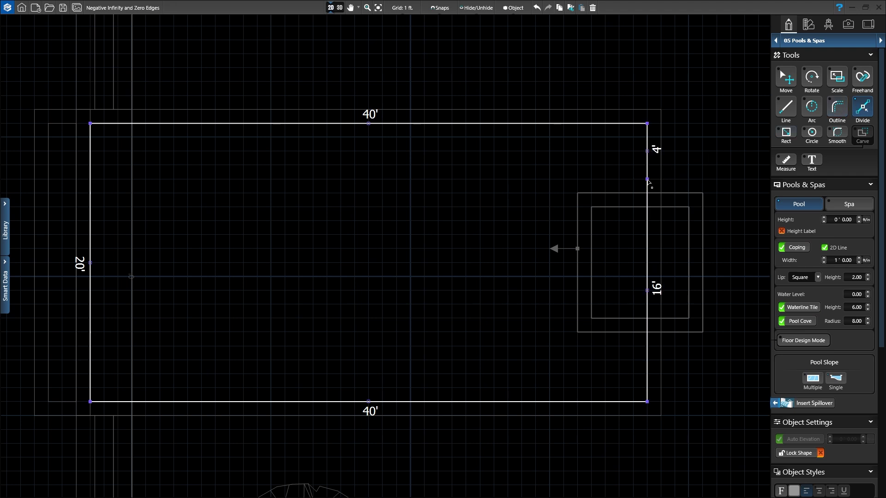
pyautogui.click(647, 346)
pyautogui.press('Escape')
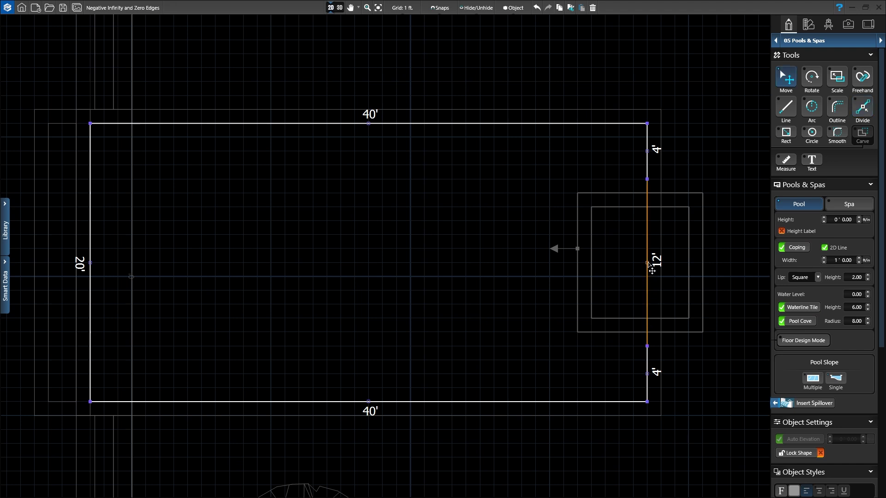
pyautogui.press('Delete')
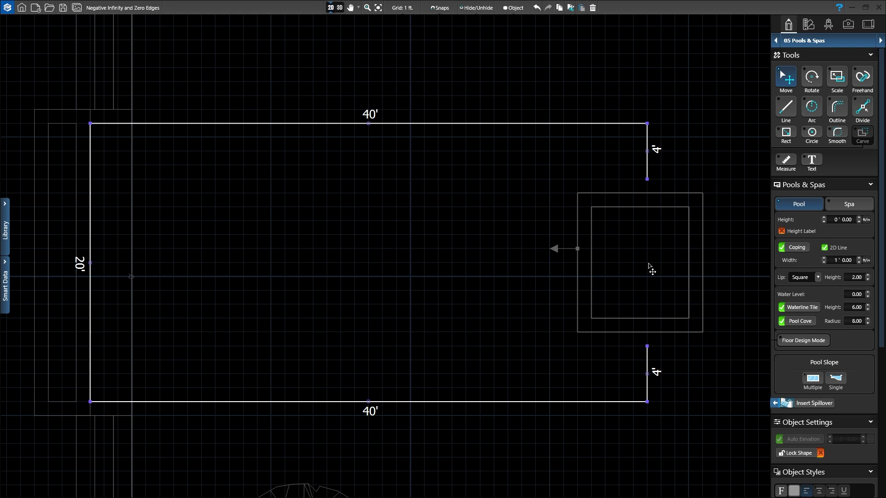
# Draw new 5', 12' and 5' edges to close the bump-out, then preview in 3D
pyautogui.press('l')
pyautogui.click(647, 179)
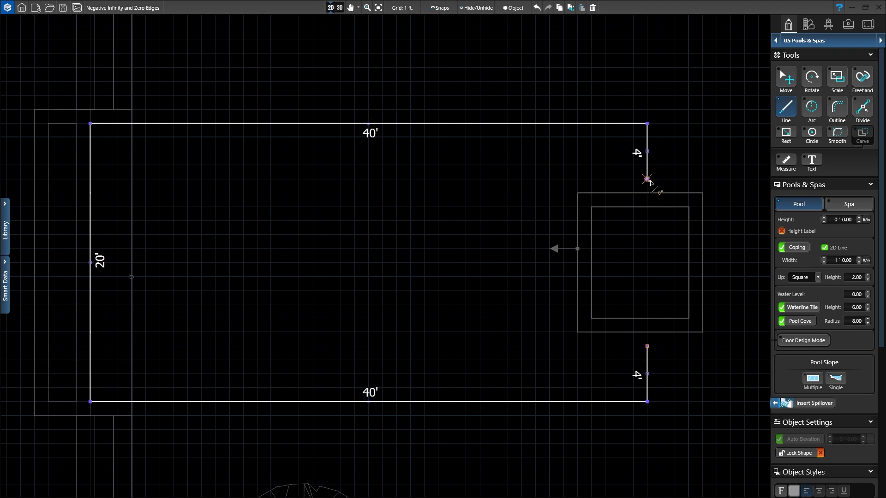
pyautogui.click(716, 179)
pyautogui.click(716, 346)
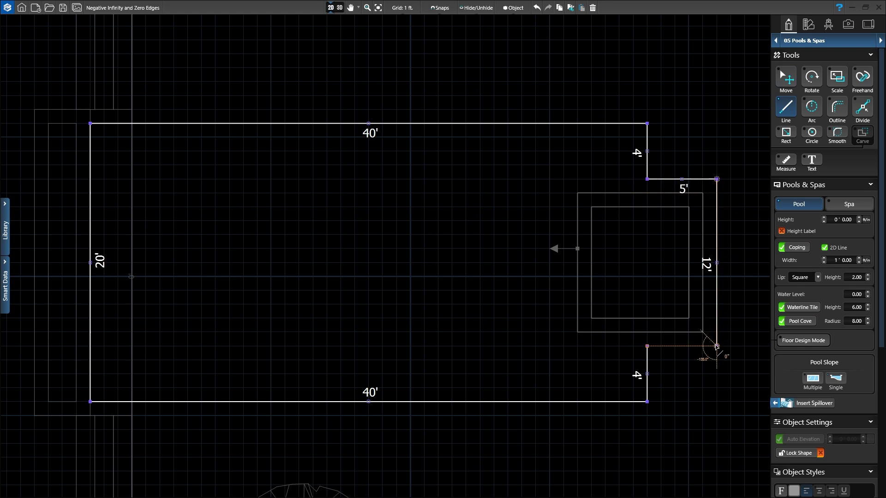
pyautogui.click(337, 8)
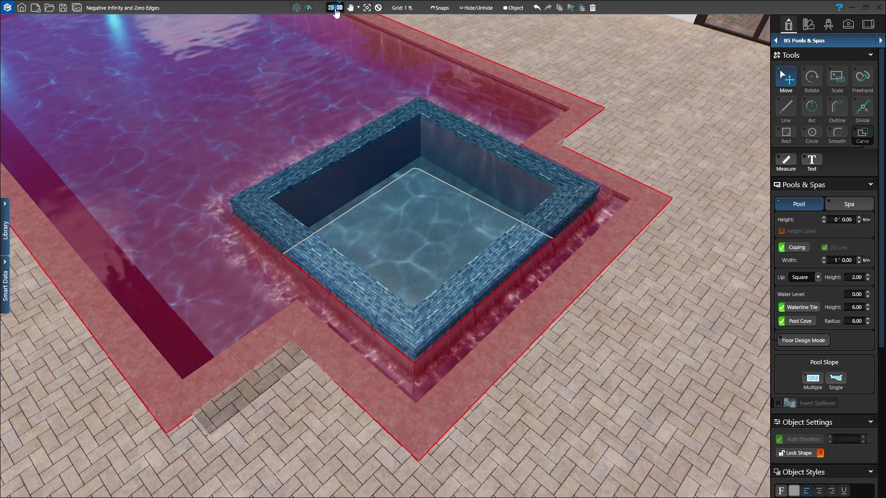
pyautogui.click(334, 9)
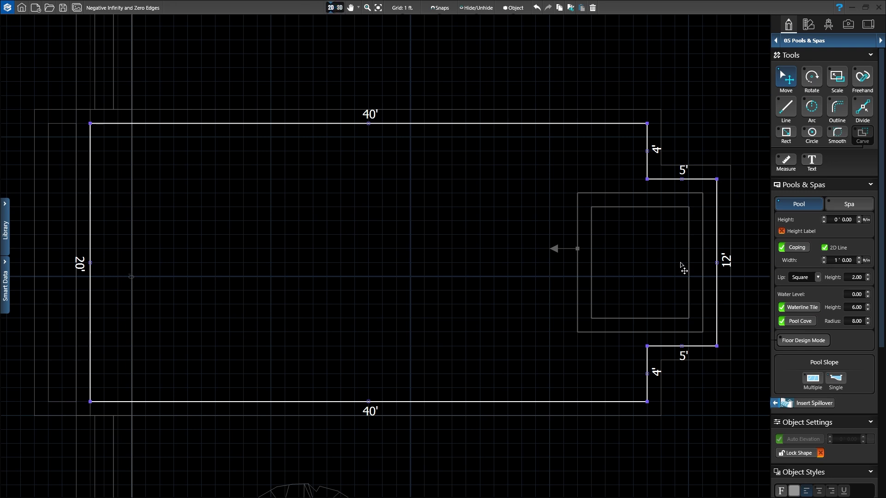
# Add a spillover from the top-left corner around the pool's right side and bottom edge
pyautogui.click(814, 404)
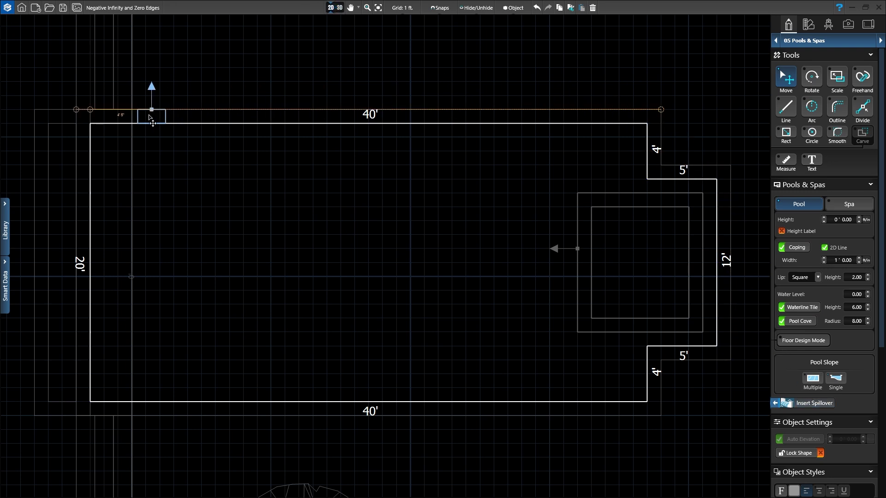
pyautogui.click(147, 119)
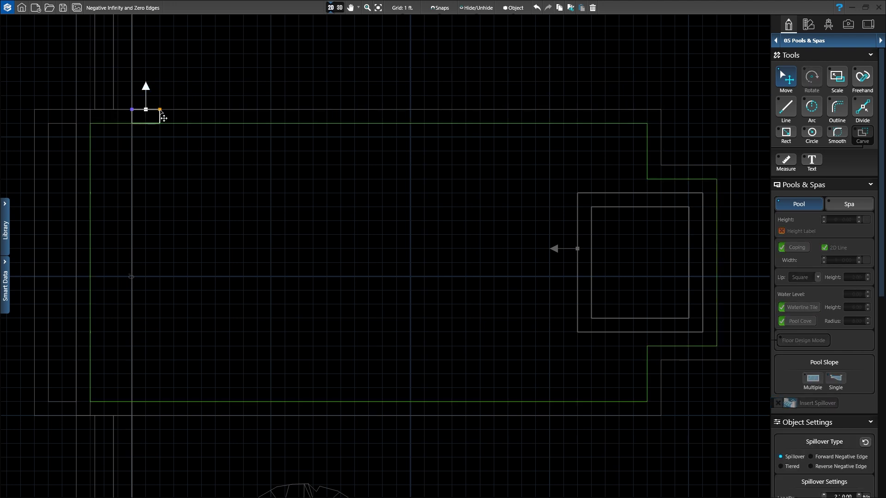
pyautogui.moveTo(164, 117); pyautogui.dragTo(746, 284)
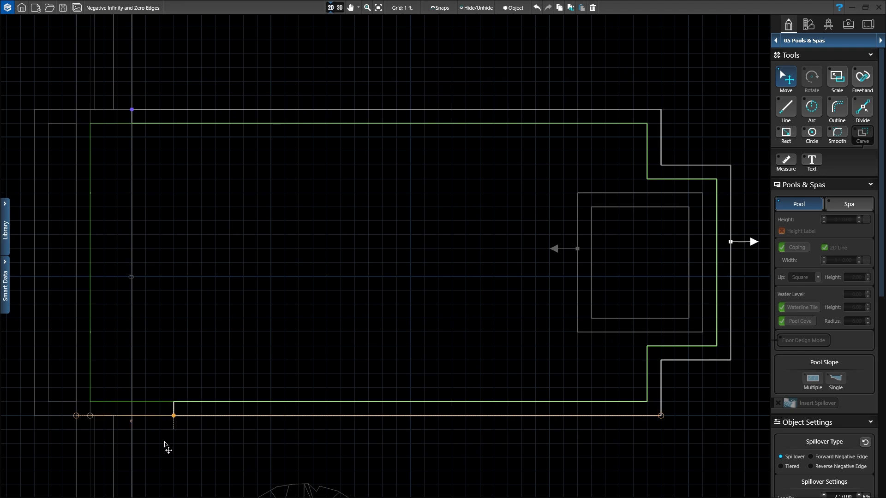
pyautogui.moveTo(746, 284)
pyautogui.mouseDown()
pyautogui.moveTo(143, 448)
pyautogui.moveTo(137, 431)
pyautogui.mouseUp()
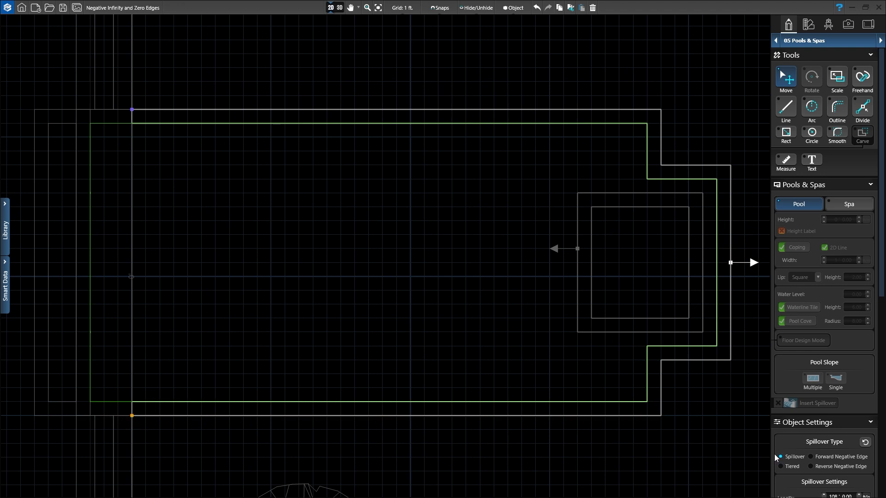
# Make that spillover a Reverse Negative Edge at 1° and render the design in 3D
pyautogui.click(811, 466)
pyautogui.scroll(-1, 813, 468)
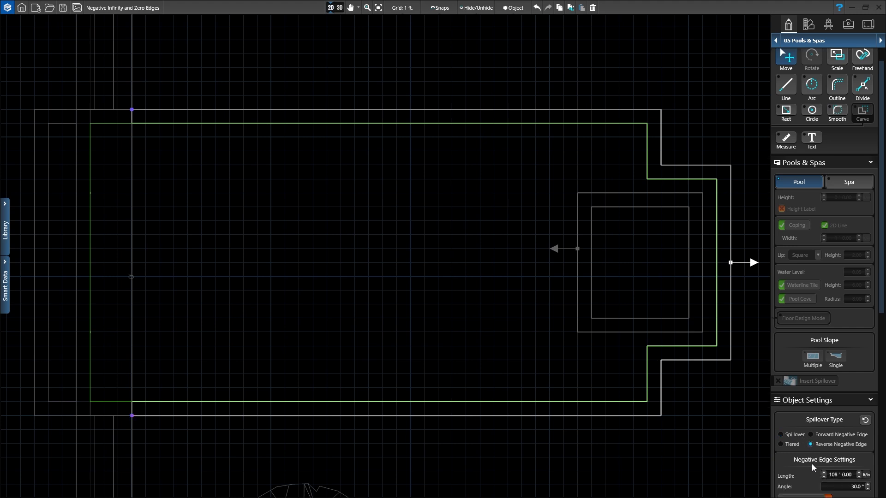
pyautogui.scroll(-1, 813, 469)
pyautogui.click(850, 466)
pyautogui.write('1')
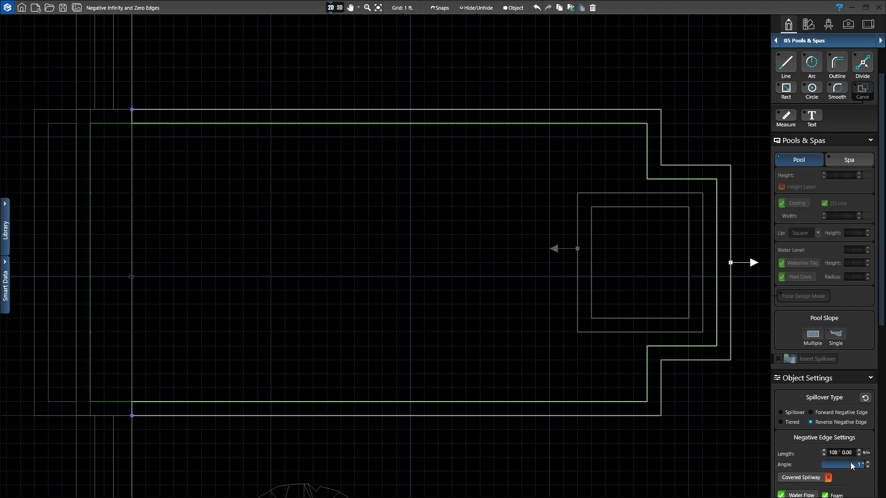
pyautogui.click(338, 9)
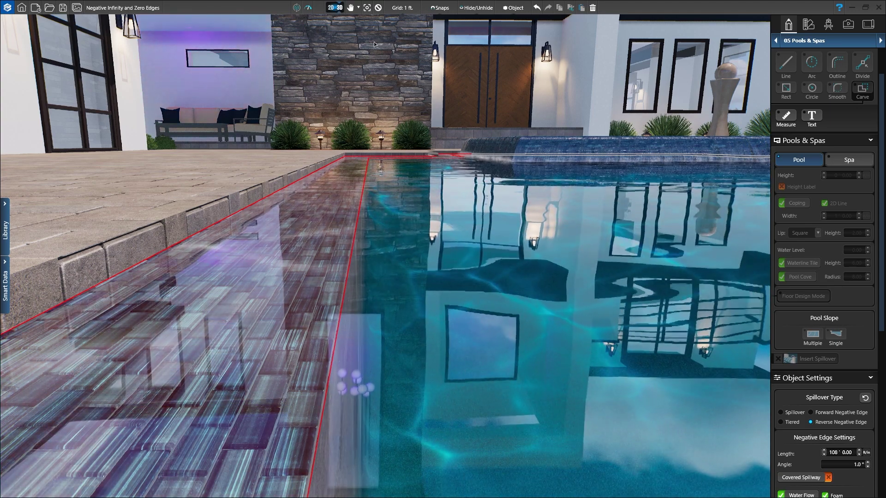
# Select the main pool water and set its Water Level to 2.00
pyautogui.click(514, 246)
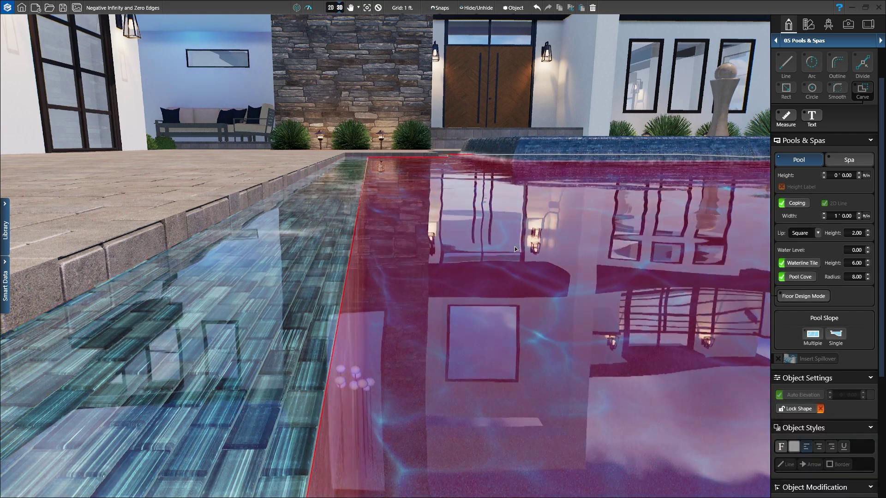
pyautogui.click(850, 250)
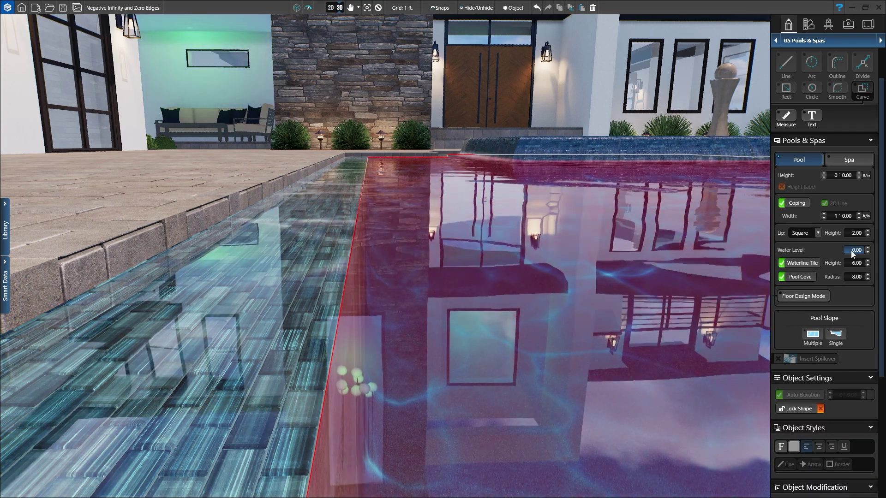
pyautogui.write('2')
pyautogui.press('Return')
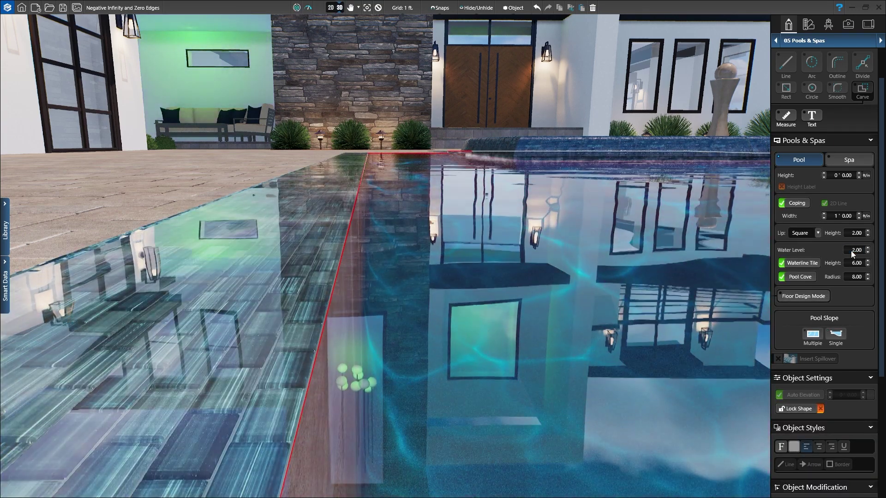